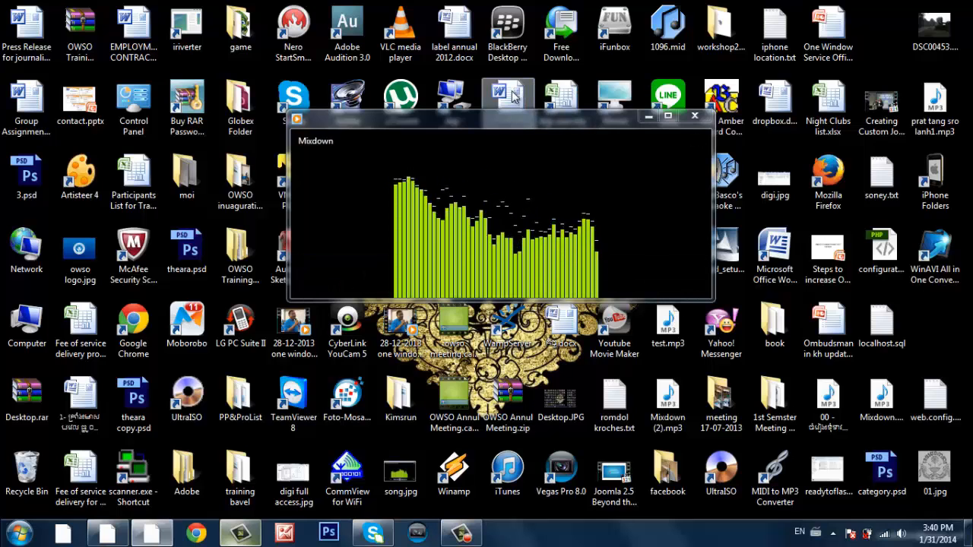
mouse_move(441, 206)
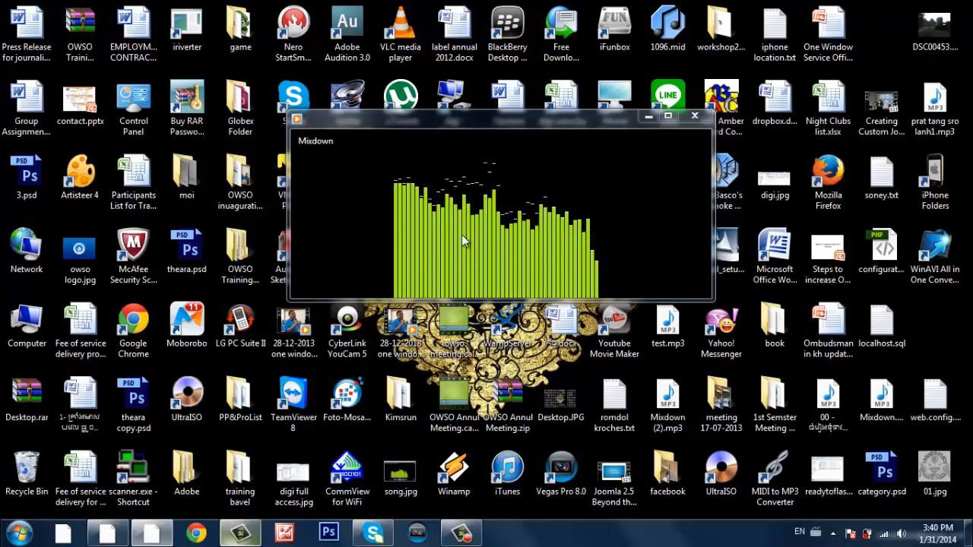
mouse_move(658, 270)
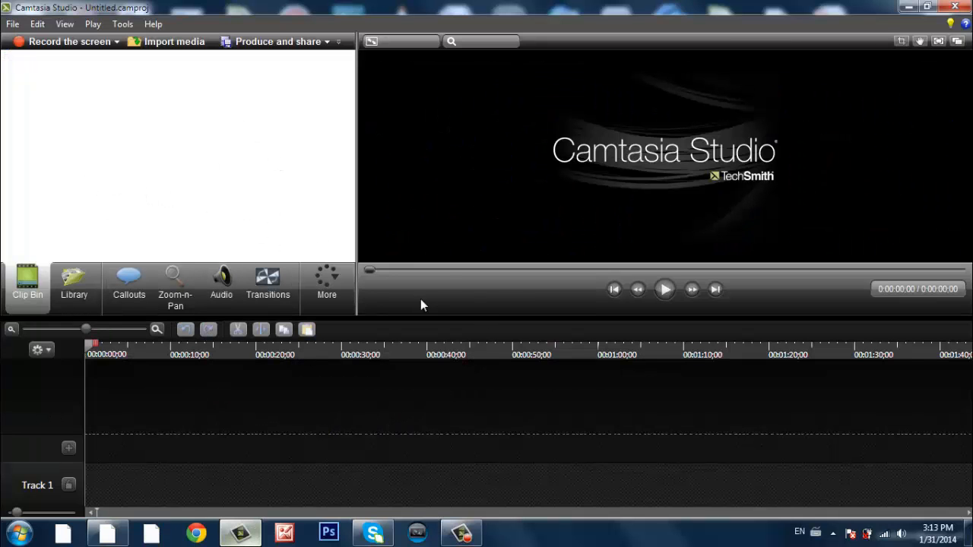
Step: Import 20131215_100319.mp4 and 20131215_105650.mp4 from the Untitled folder into the Clip Bin
left_click(112, 537)
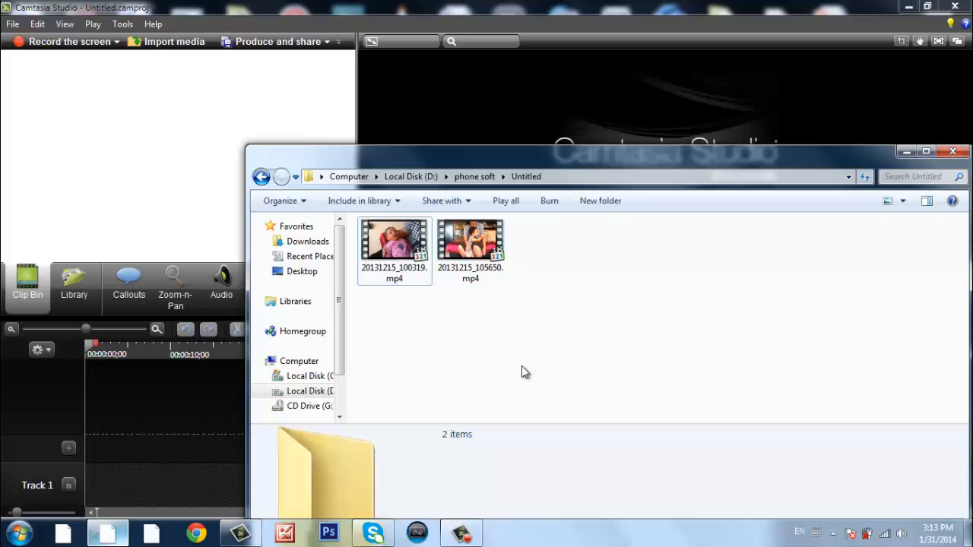
left_click_drag(521, 371, 73, 212)
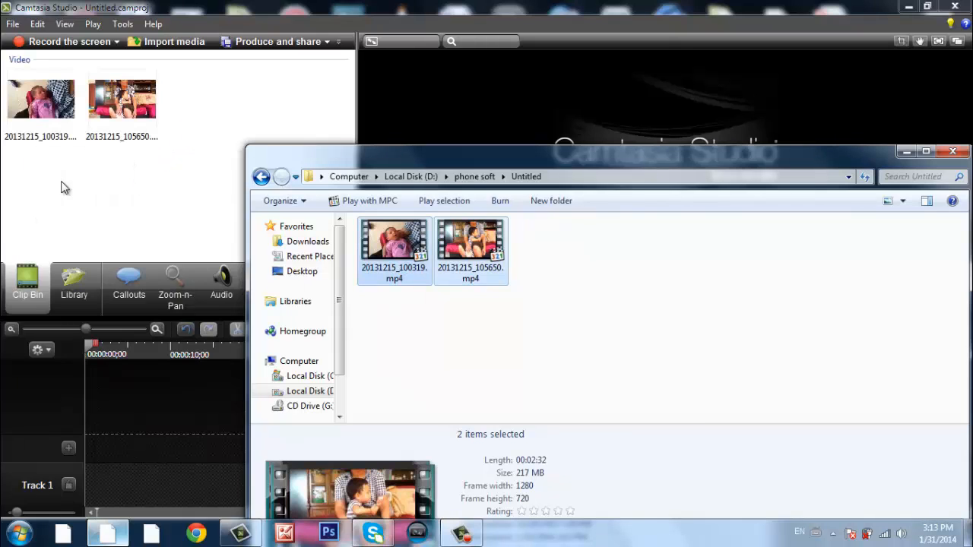
left_click(84, 193)
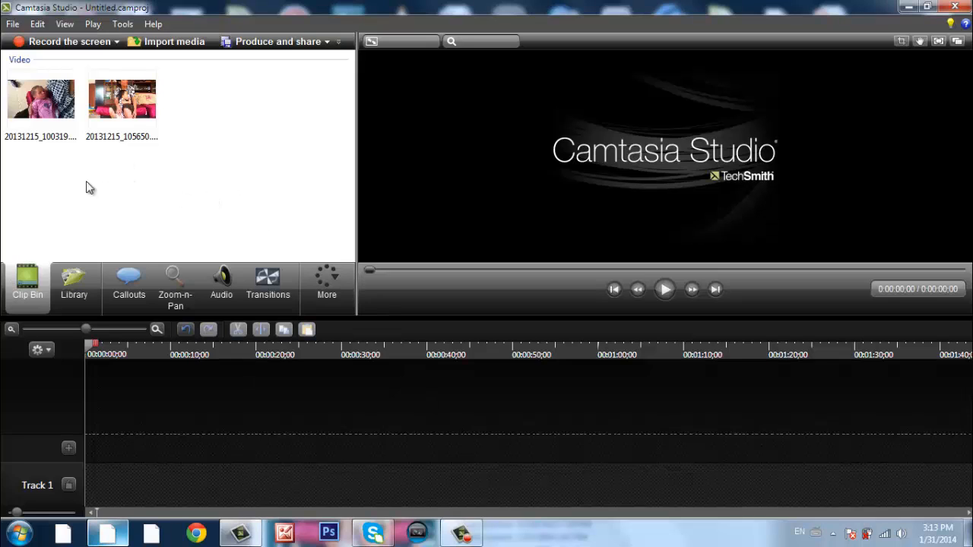
Step: Add 20131215_100319.mp4 from the Clip Bin to the timeline on a new track above Track 1
left_click(12, 24)
left_click_drag(79, 144, 138, 476)
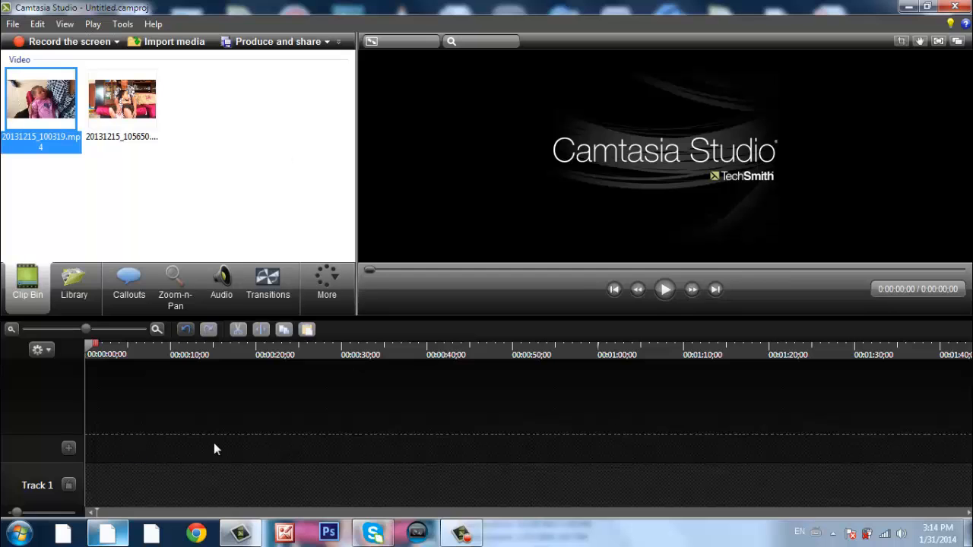
left_click_drag(203, 453, 202, 453)
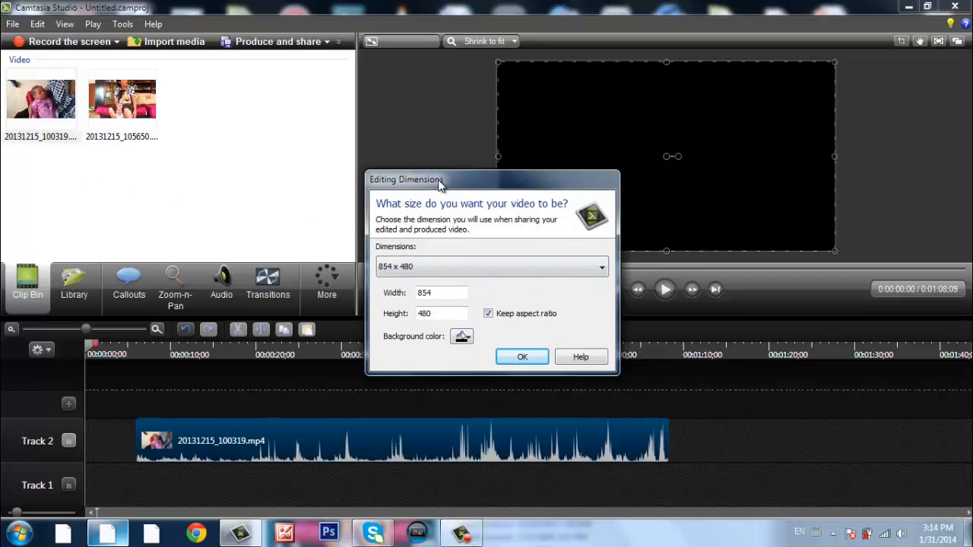
Step: Set the project's editing dimensions to 1280 x 720 and confirm them
left_click_drag(448, 184, 304, 174)
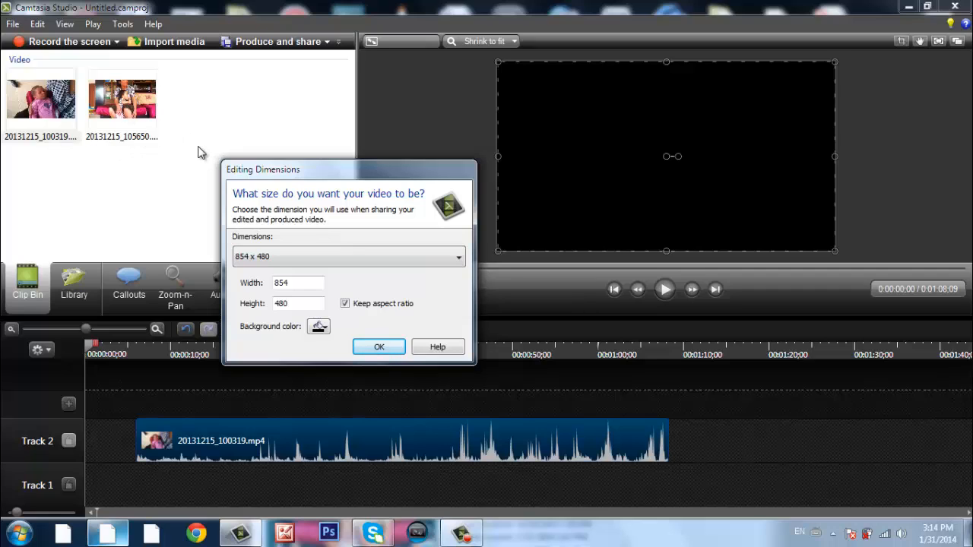
left_click(411, 259)
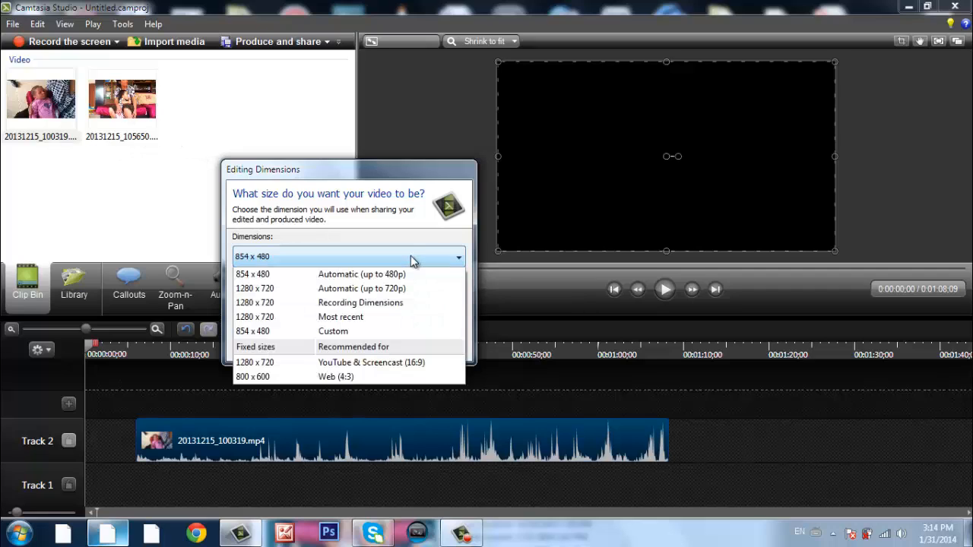
left_click(293, 294)
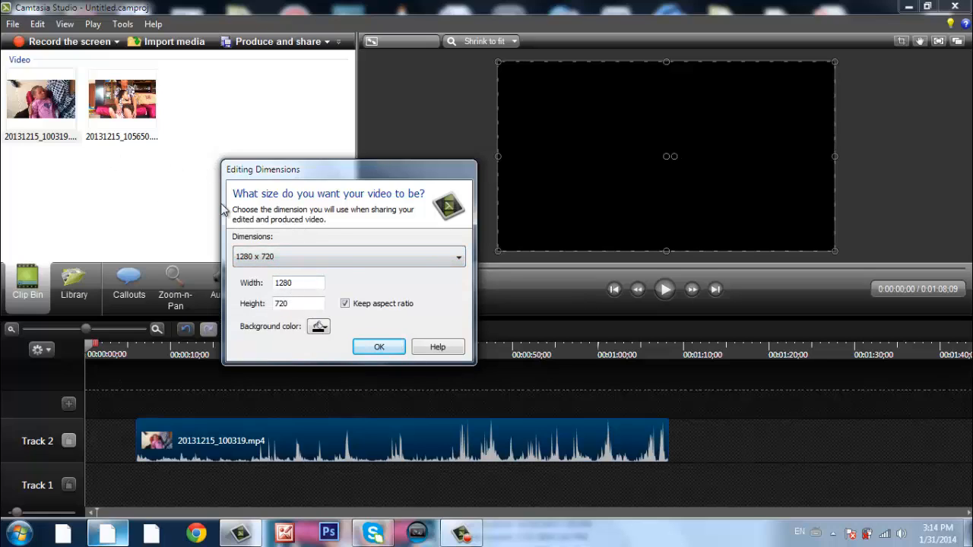
left_click(387, 349)
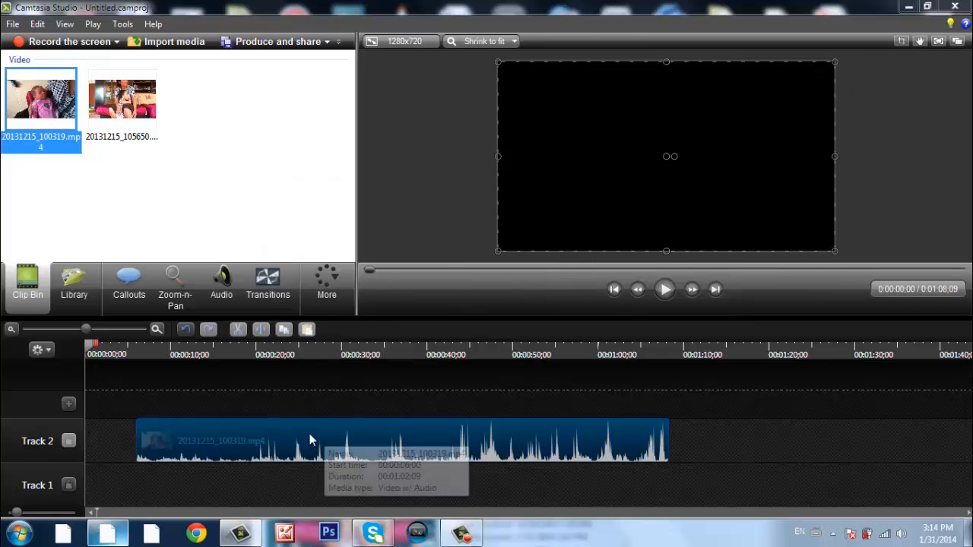
Step: Move the 20131215_100319.mp4 clip to the very start of Track 2 and preview about the first 10 seconds
left_click_drag(310, 433, 258, 435)
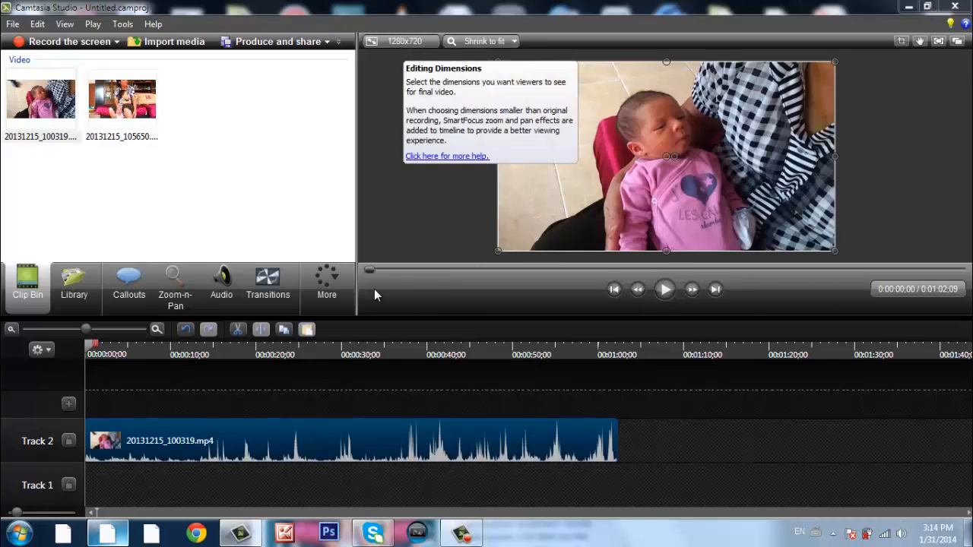
left_click(664, 290)
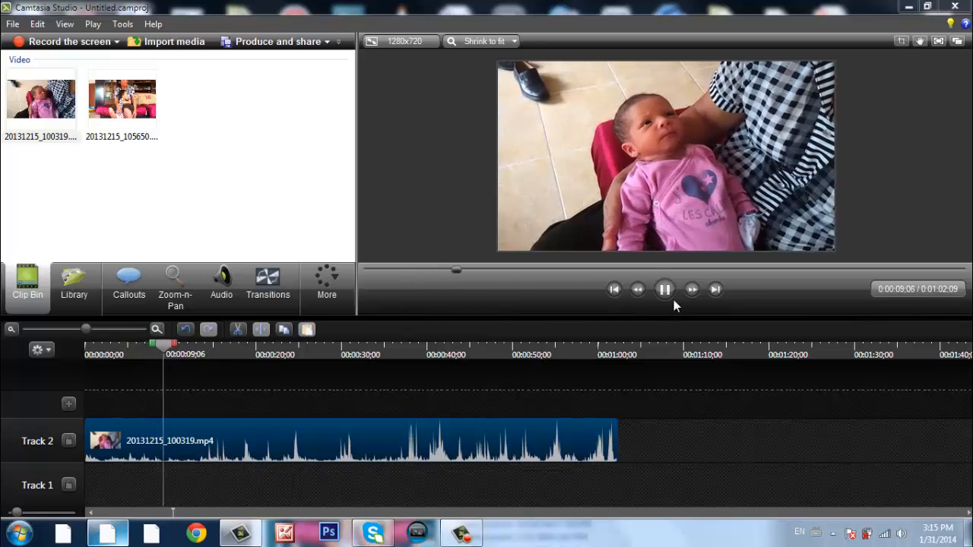
left_click(172, 345)
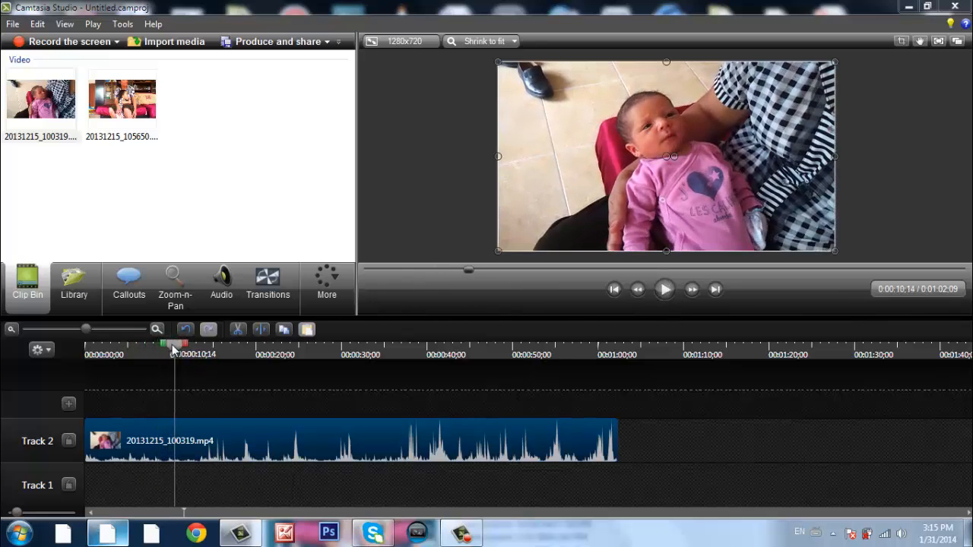
Step: Split 20131215_100319.mp4 on Track 2 at 0:00:12;05 and delete the part after the cut
left_click_drag(172, 344, 185, 361)
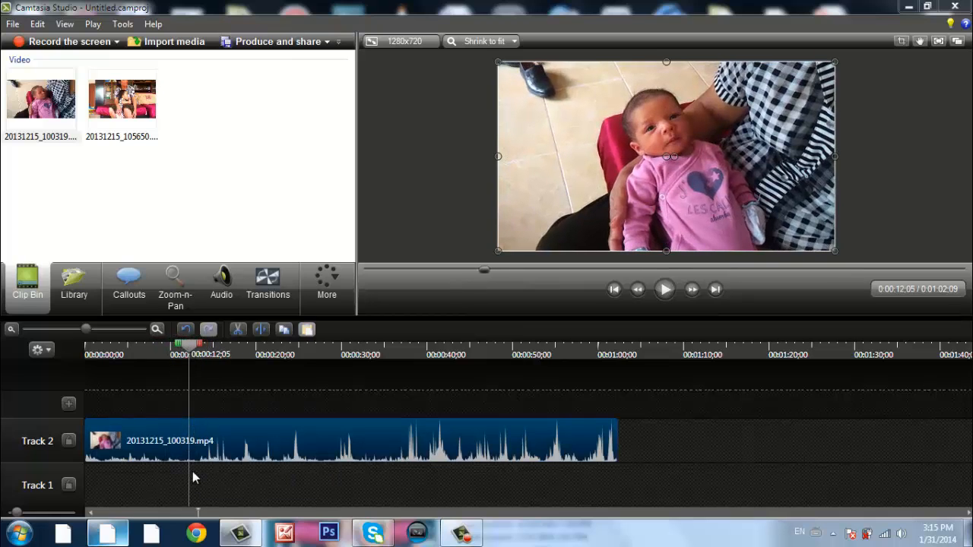
left_click(262, 331)
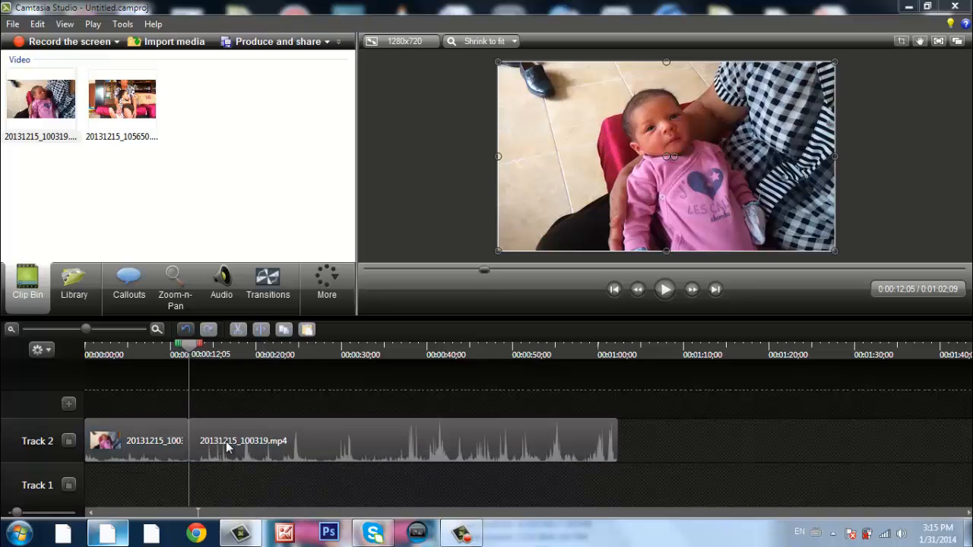
left_click_drag(222, 434, 244, 434)
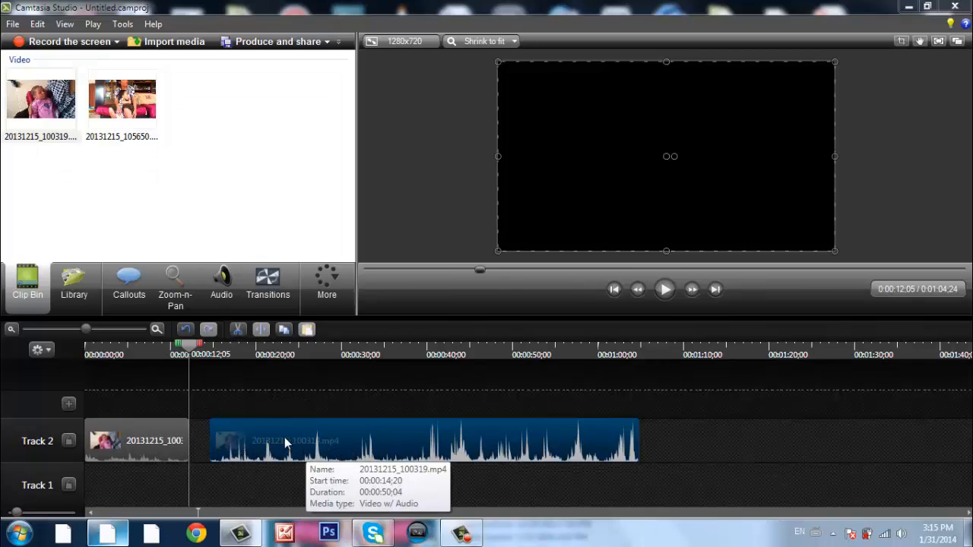
left_click_drag(285, 441, 307, 447)
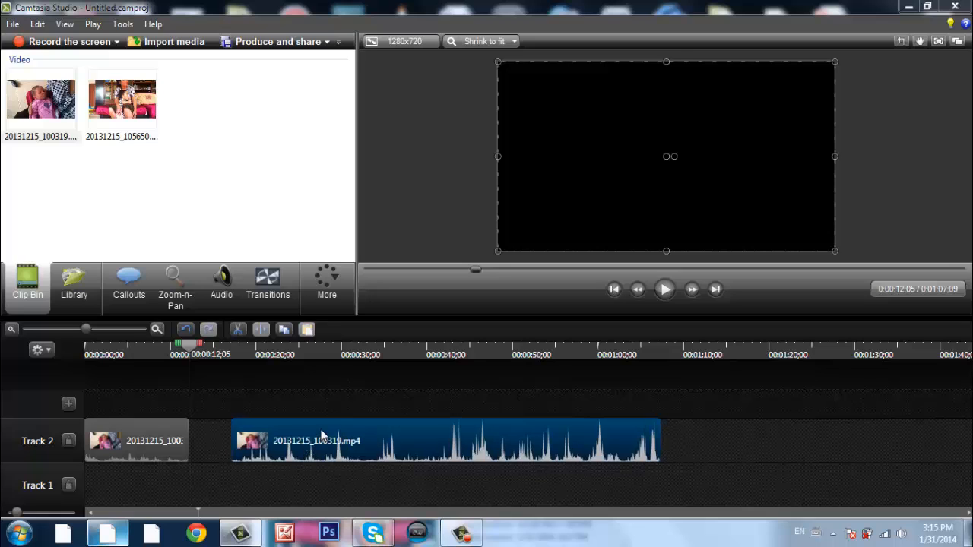
key("Delete")
Step: Add 20131215_105650.mp4 to Track 2 directly after the first clip, starting at 0:00:12;05
left_click_drag(189, 348, 146, 349)
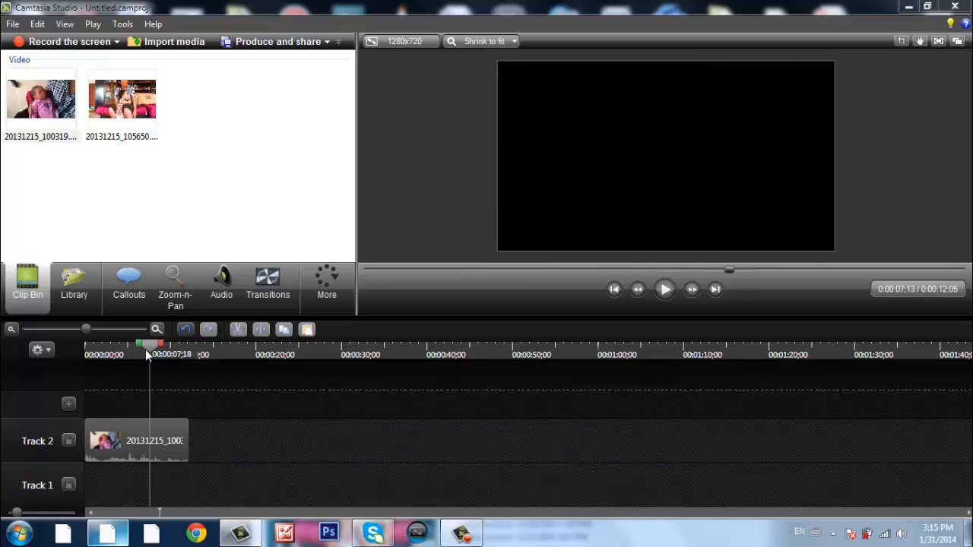
left_click(23, 97)
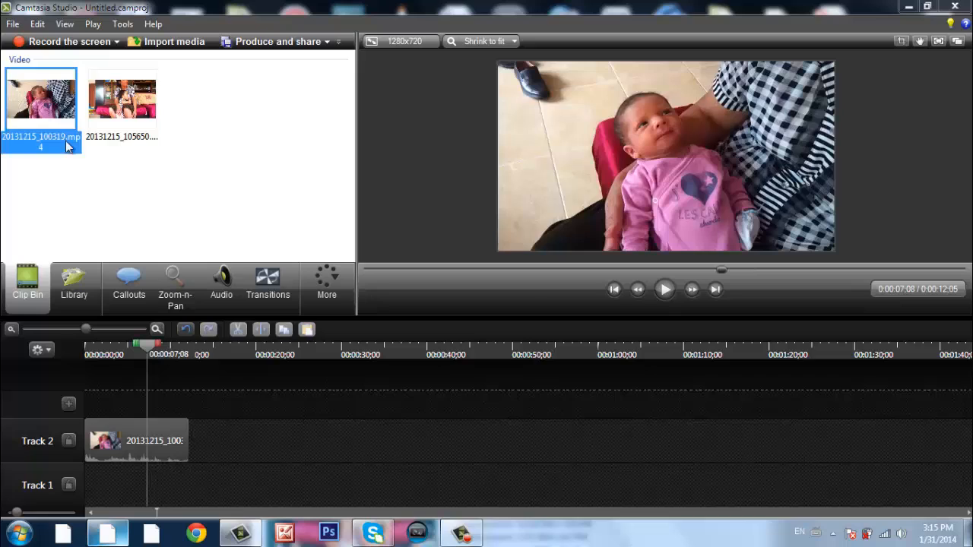
left_click(148, 207)
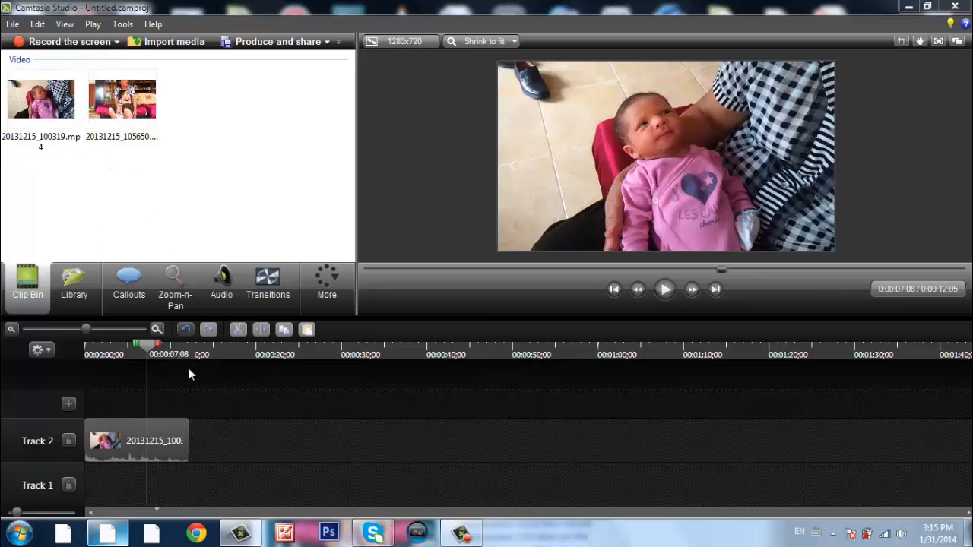
left_click_drag(147, 346, 192, 346)
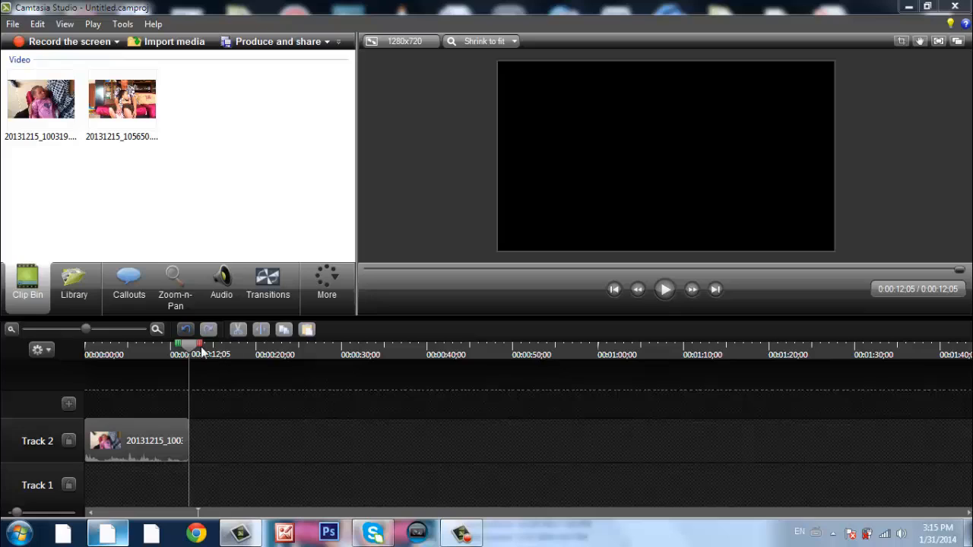
left_click(182, 216)
left_click_drag(122, 98, 242, 438)
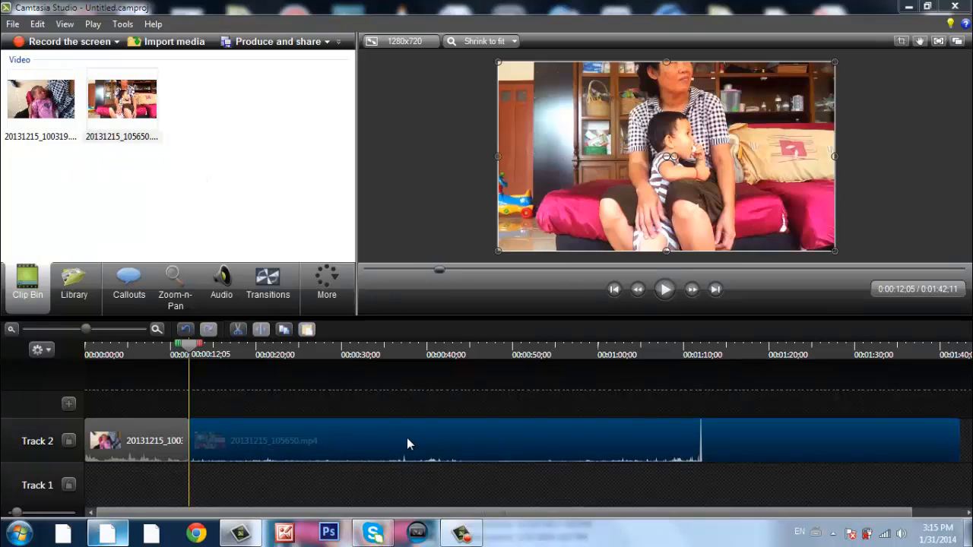
Step: Split the 20131215_105650.mp4 clip on Track 2 at 0:00:33;07 and again at 0:00:41;22
left_click_drag(193, 351, 370, 356)
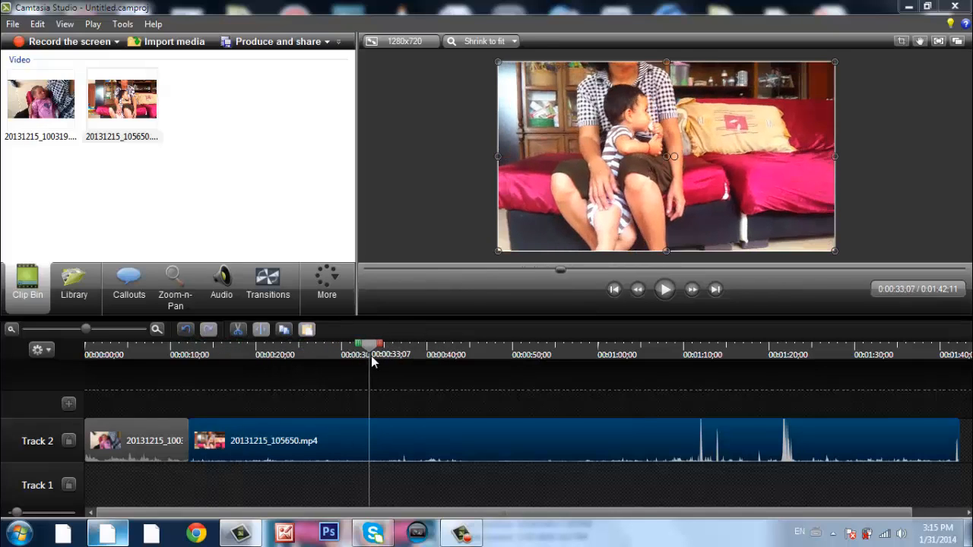
left_click(261, 330)
left_click(442, 355)
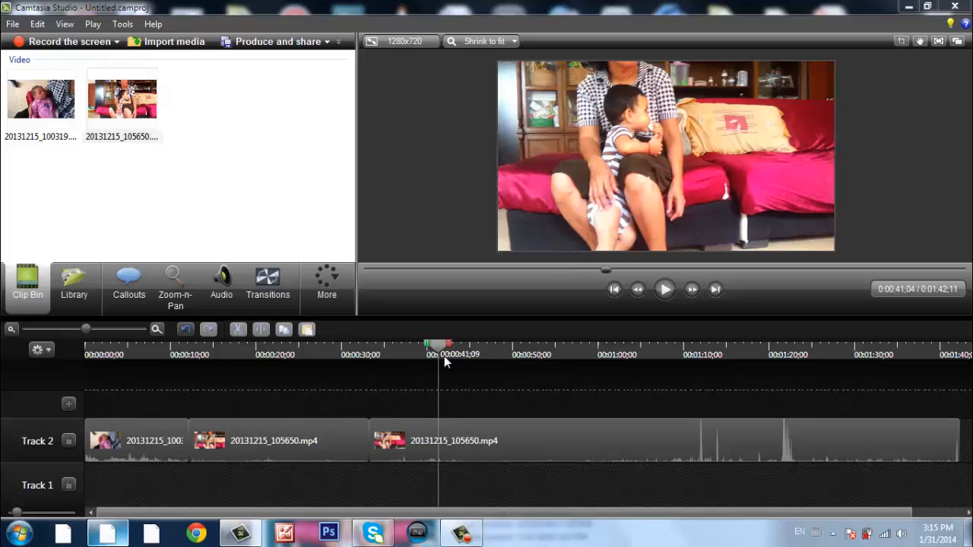
left_click(425, 439)
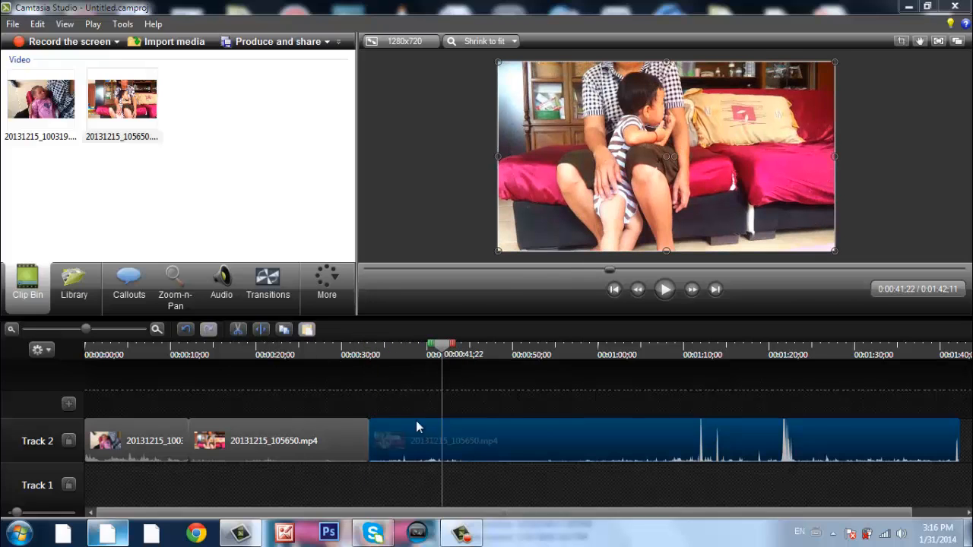
left_click(261, 329)
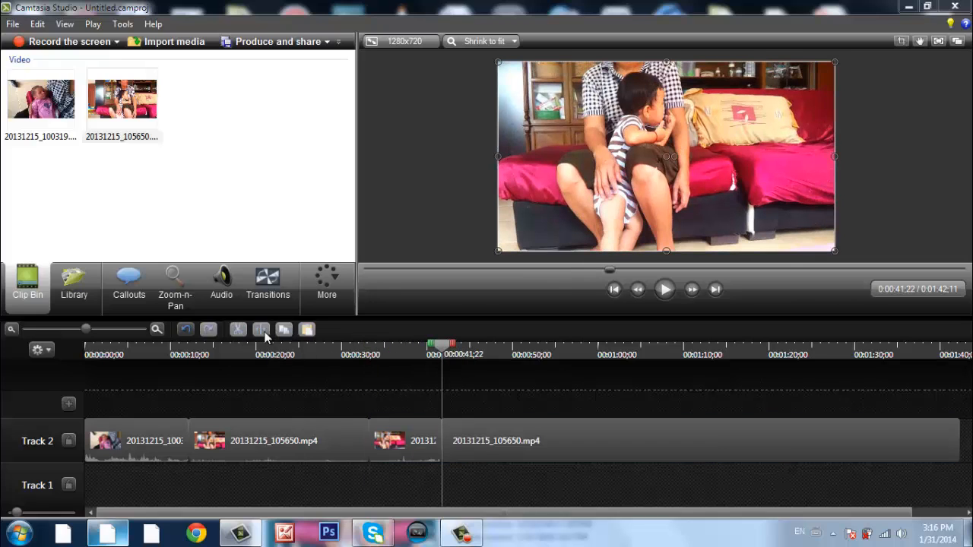
Step: Delete the first and last pieces of the split 20131215_105650.mp4 clip, keeping only its middle piece
left_click(507, 439)
left_click(350, 446)
left_click(397, 444)
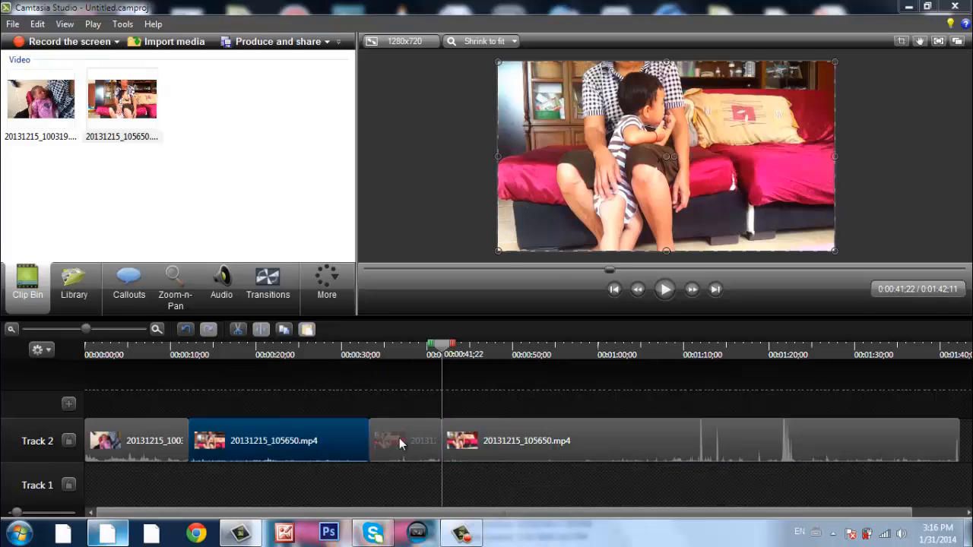
left_click(491, 442)
left_click(388, 445)
left_click(333, 440)
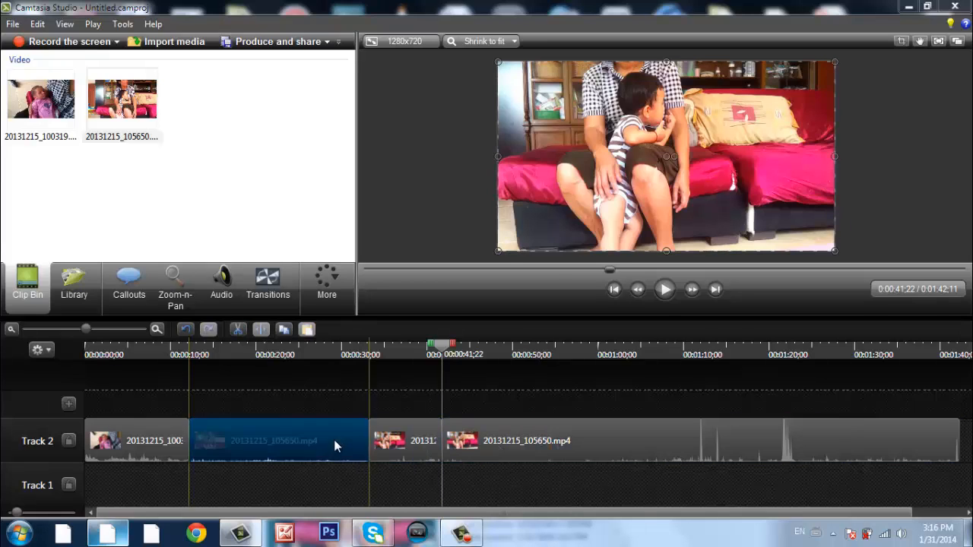
left_click(419, 439)
left_click(471, 441)
left_click(320, 449)
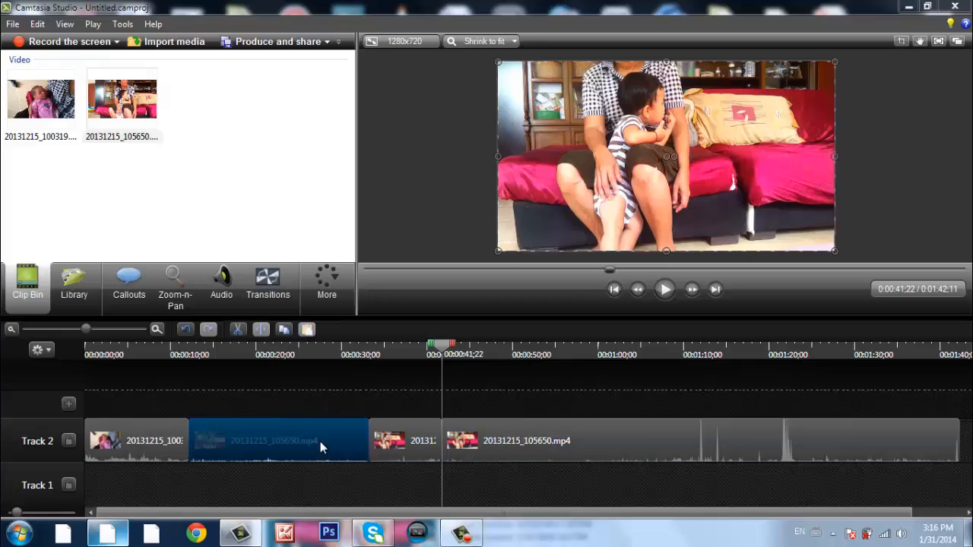
key("Delete")
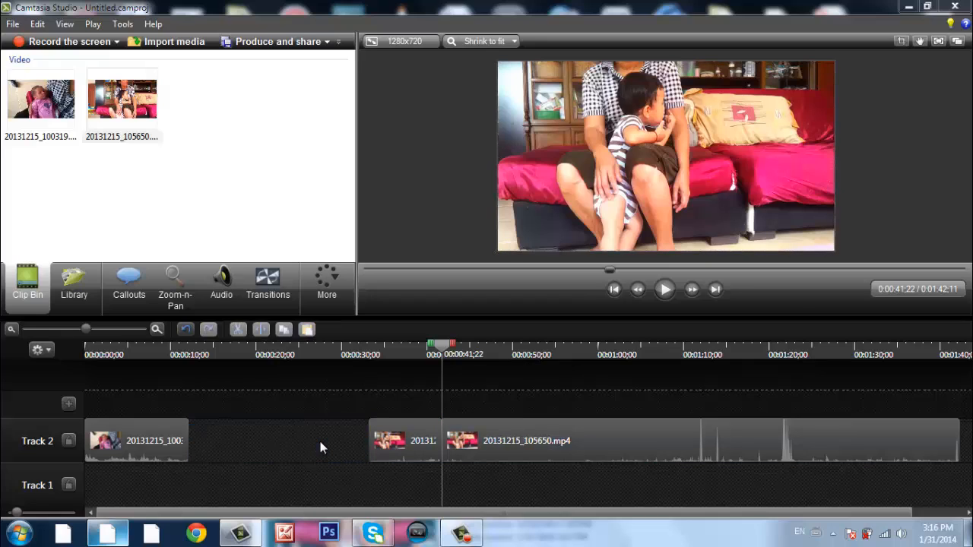
left_click(494, 454)
key("Delete")
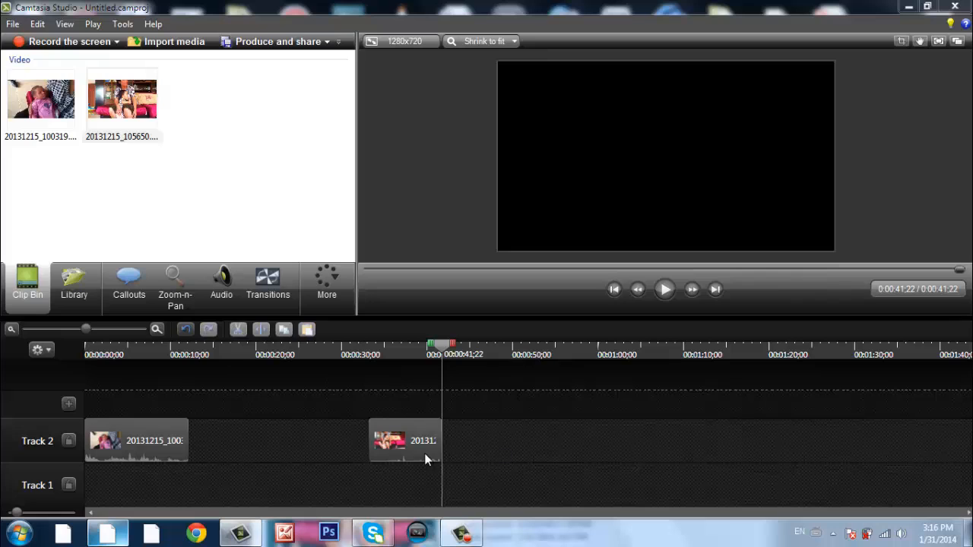
Step: Move the remaining 20131215_105650.mp4 piece against the end of the first clip and play the sequence from 0:00:06;05
left_click_drag(399, 446, 217, 447)
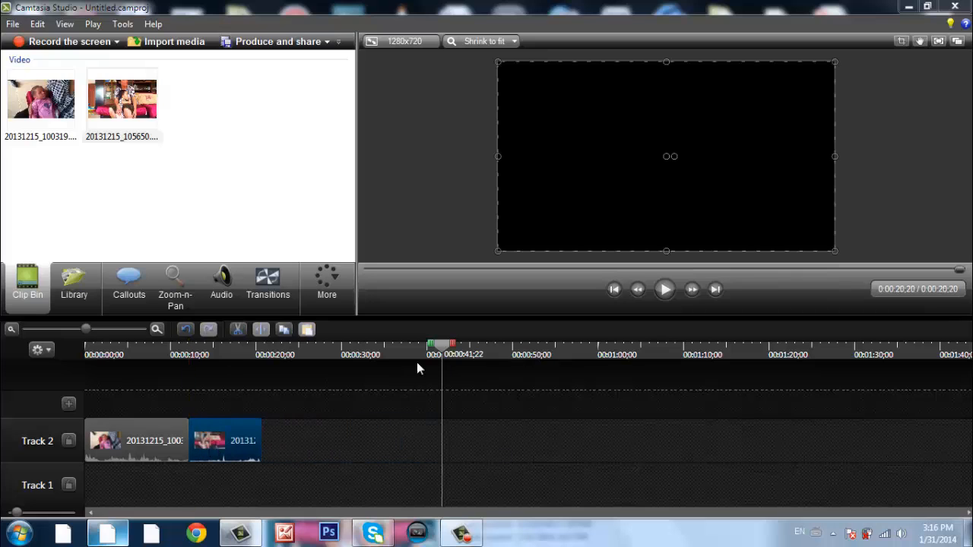
left_click_drag(417, 369, 136, 371)
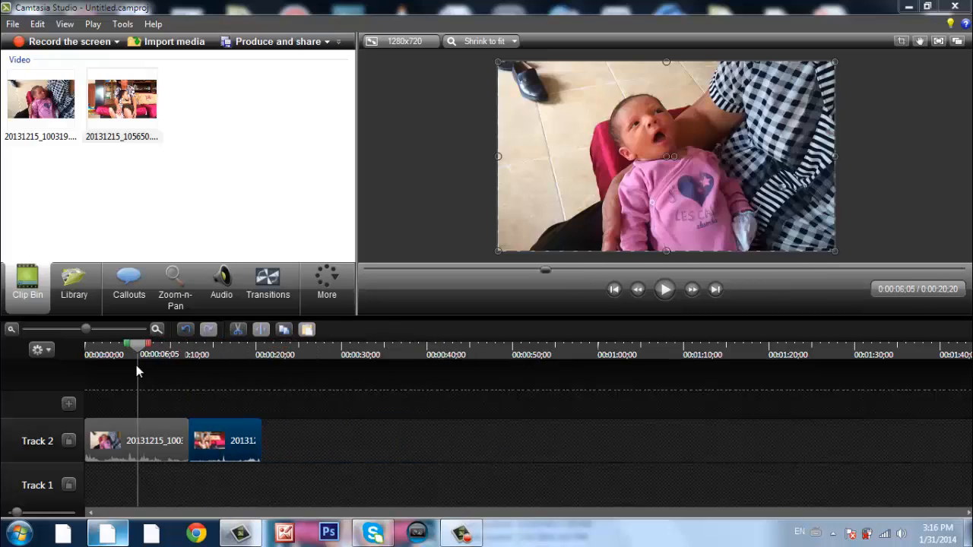
left_click(665, 289)
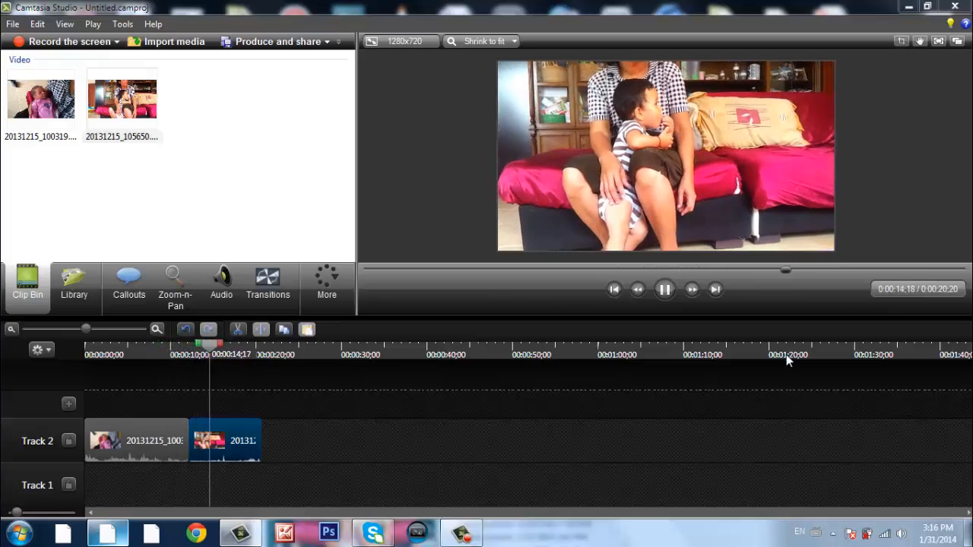
Step: Pause the playback and start producing the video with the MP4 only (up to 720p) preset
left_click(663, 289)
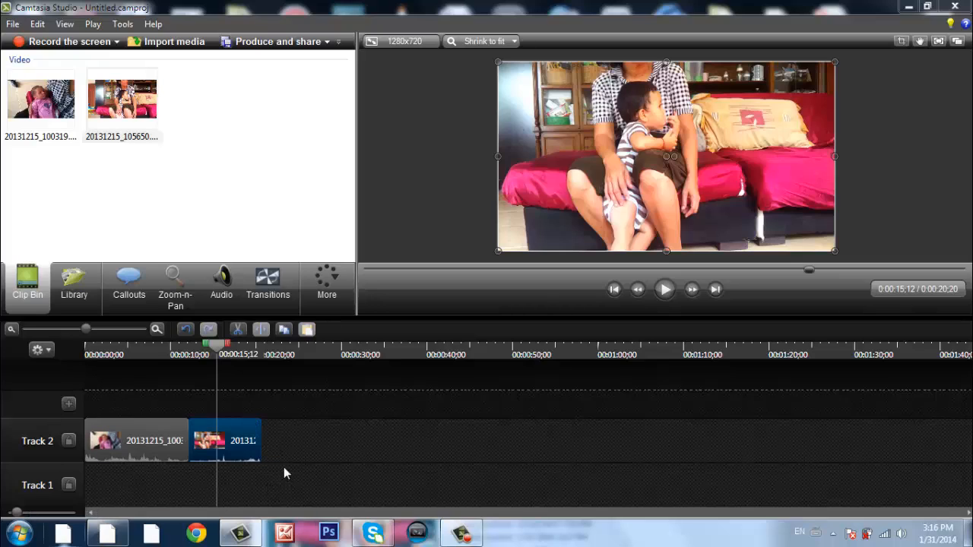
left_click(260, 46)
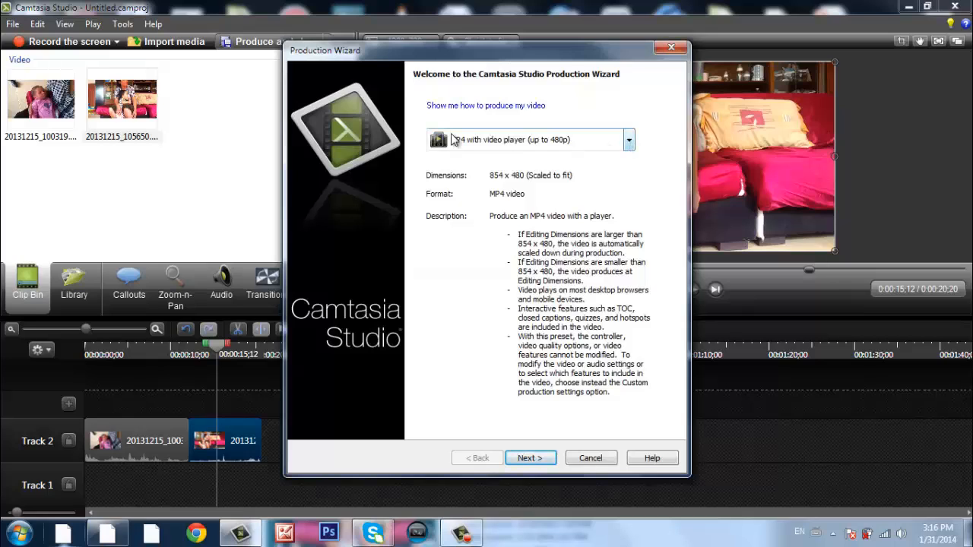
left_click(630, 141)
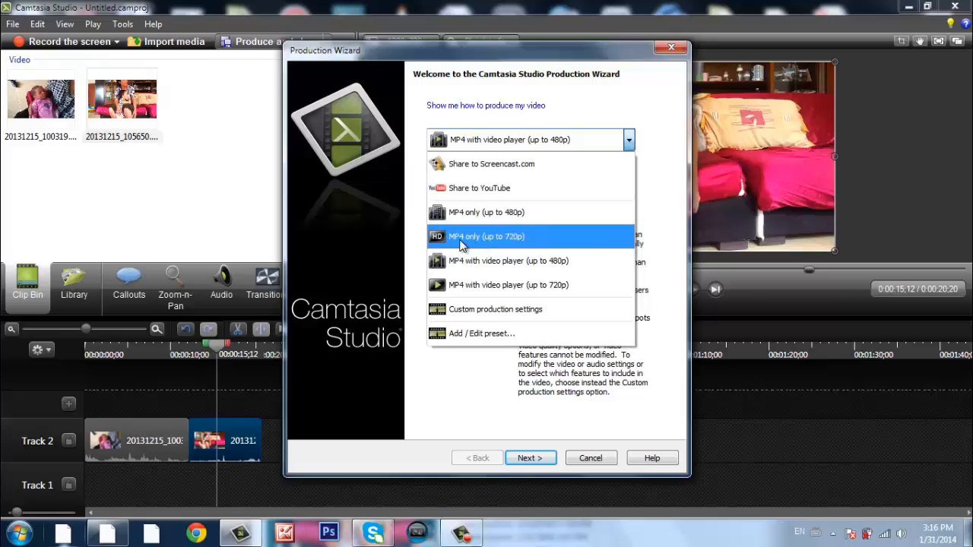
left_click(530, 242)
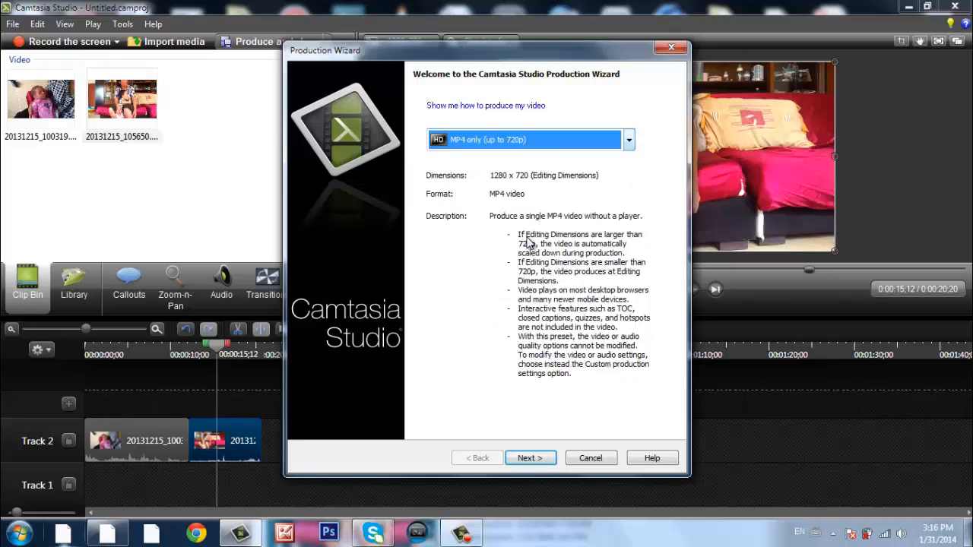
left_click(530, 458)
Step: Set the production name to 123
left_click(372, 175)
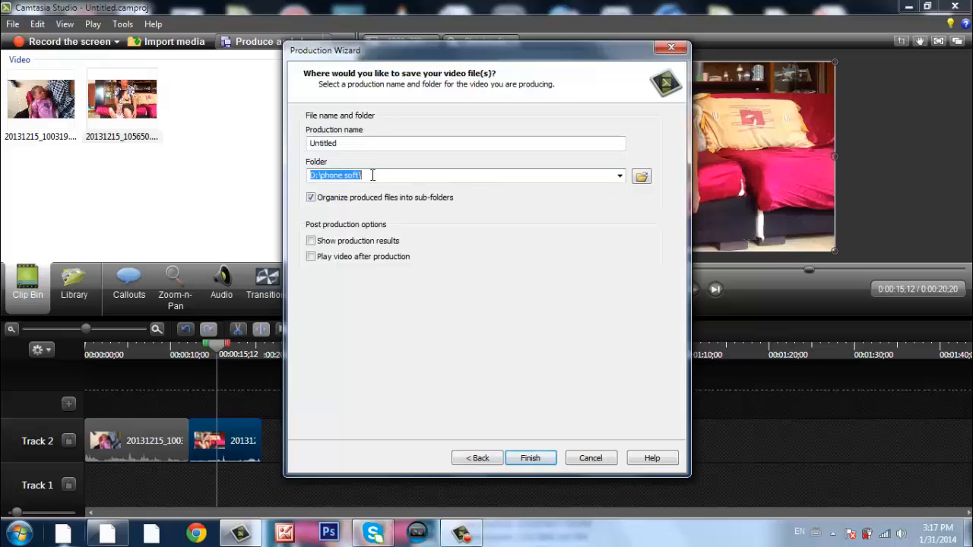
left_click(359, 144)
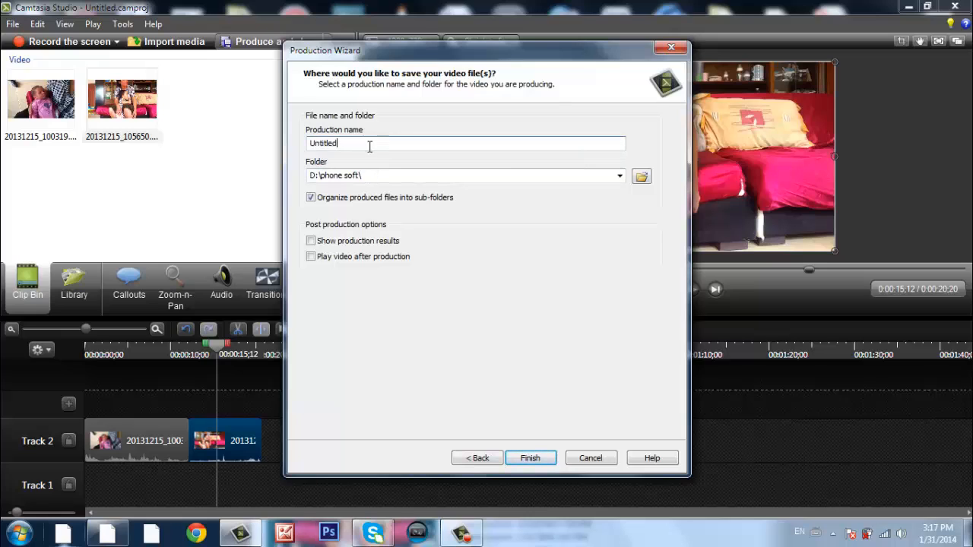
left_click_drag(369, 147, 304, 143)
left_click(386, 144)
type("123")
Step: Choose D:\phone soft\Untitled as the output folder, keeping 123.mp4 as the file name
left_click(460, 173)
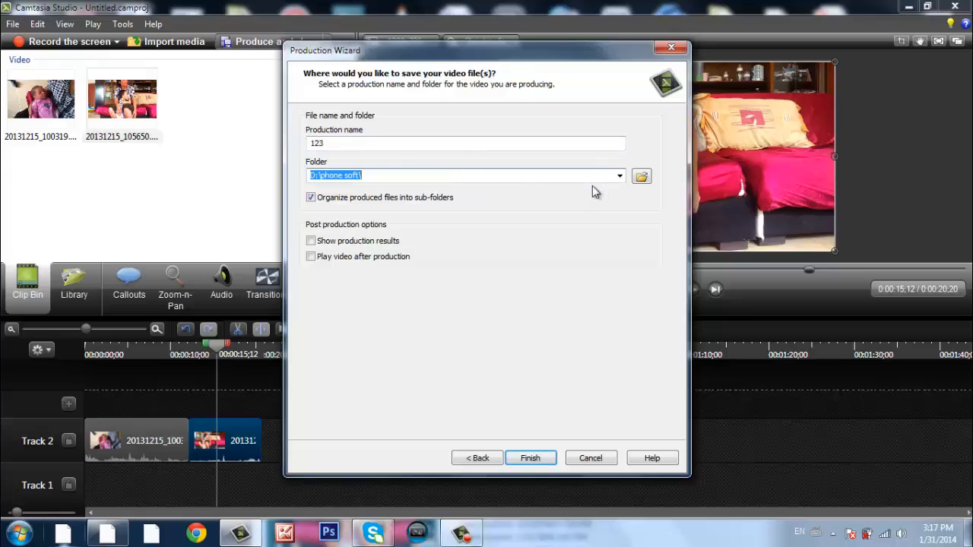
left_click(641, 176)
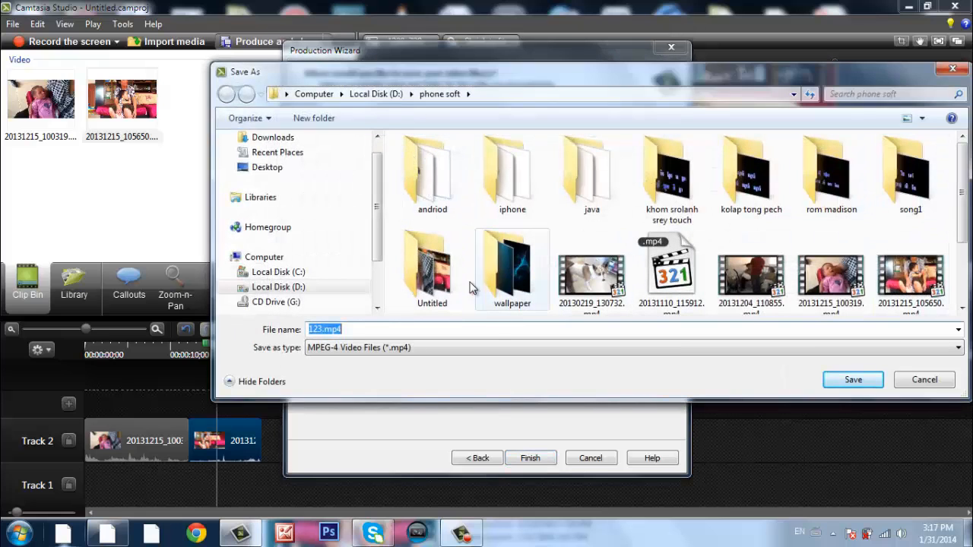
left_click(441, 282)
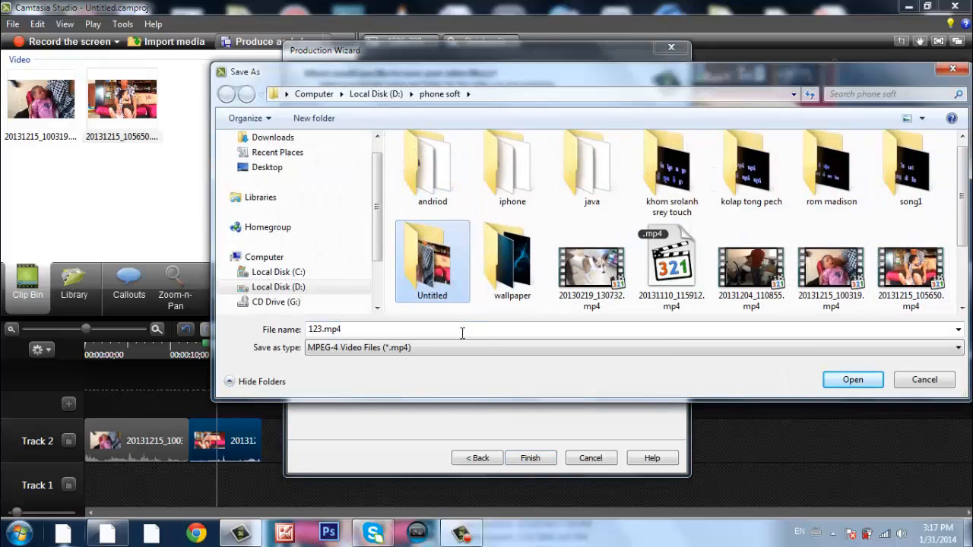
double_click(435, 276)
double_click(362, 329)
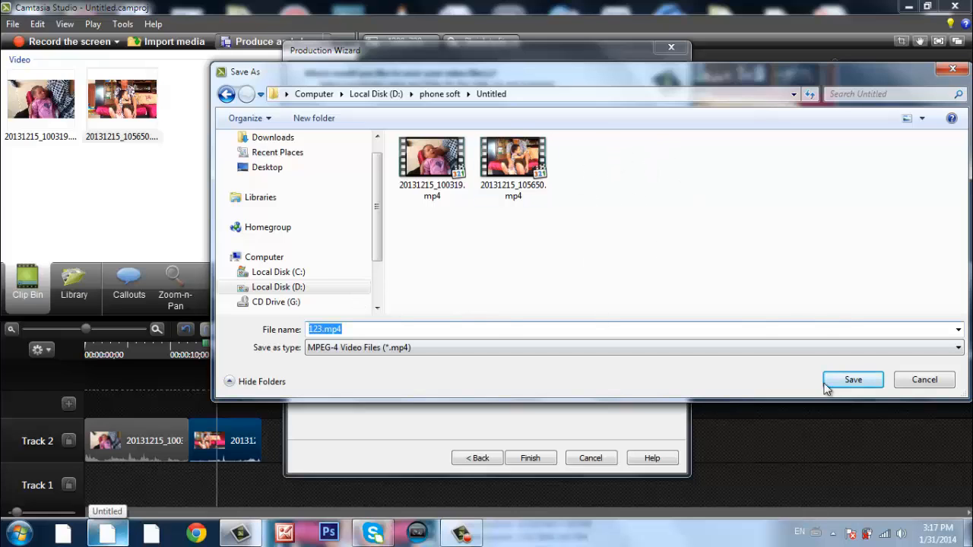
left_click(851, 382)
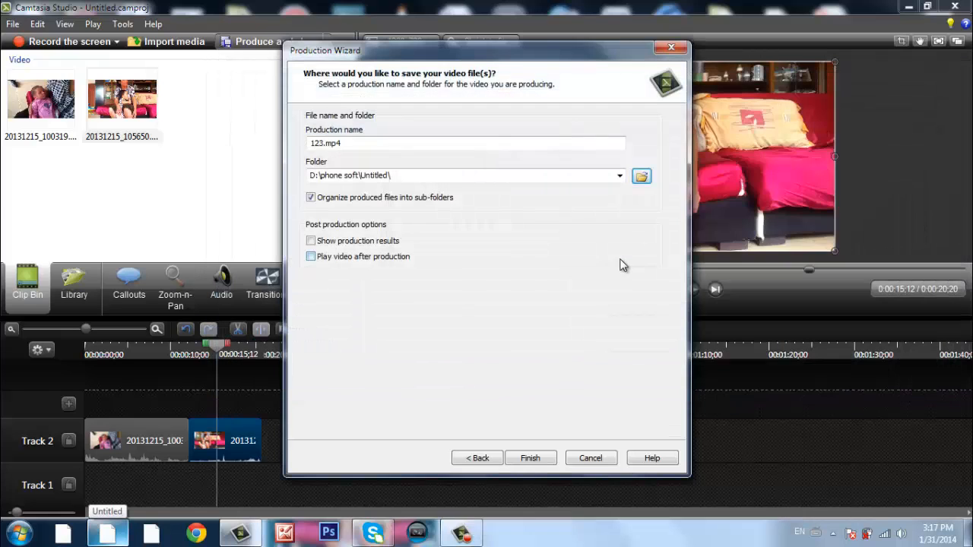
Step: Turn off organizing the produced files into sub-folders
left_click(311, 199)
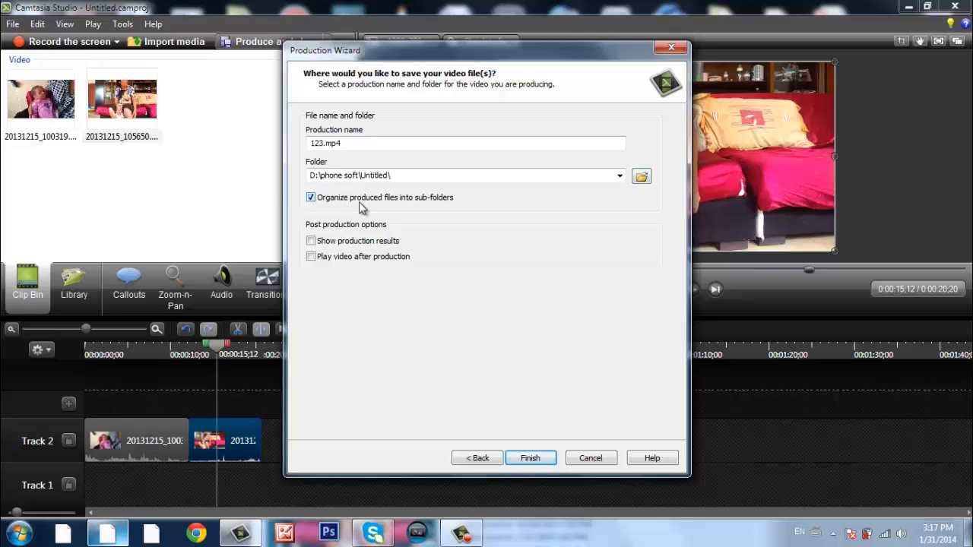
left_click(413, 174)
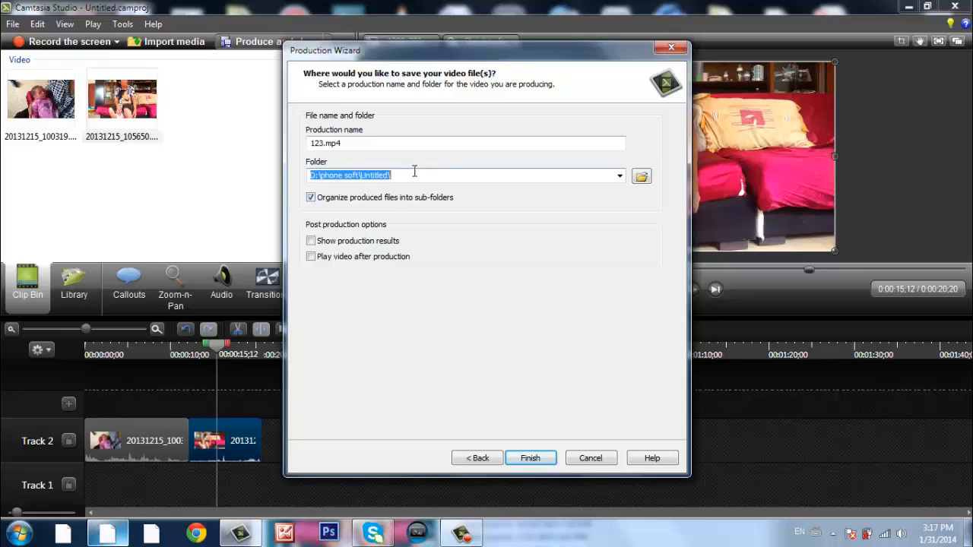
left_click(411, 175)
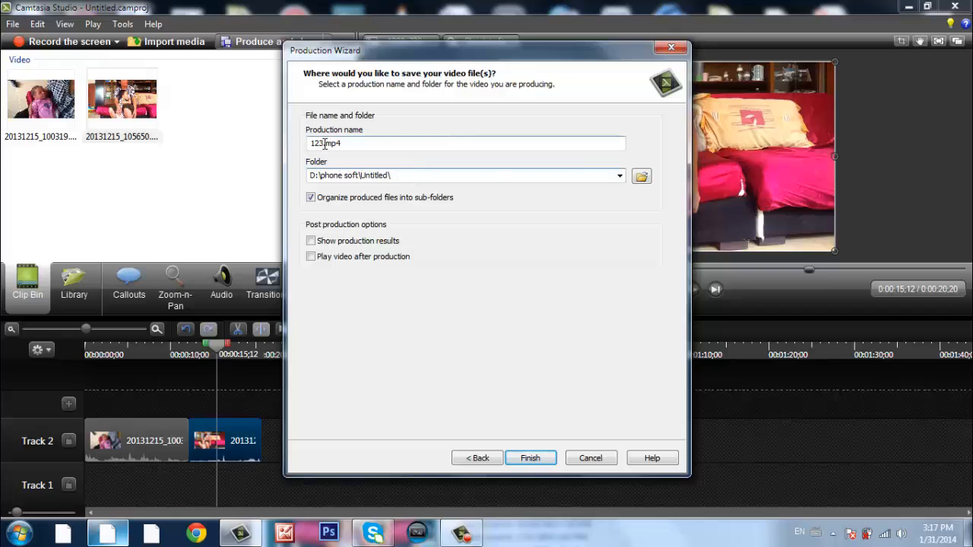
left_click_drag(396, 176, 310, 175)
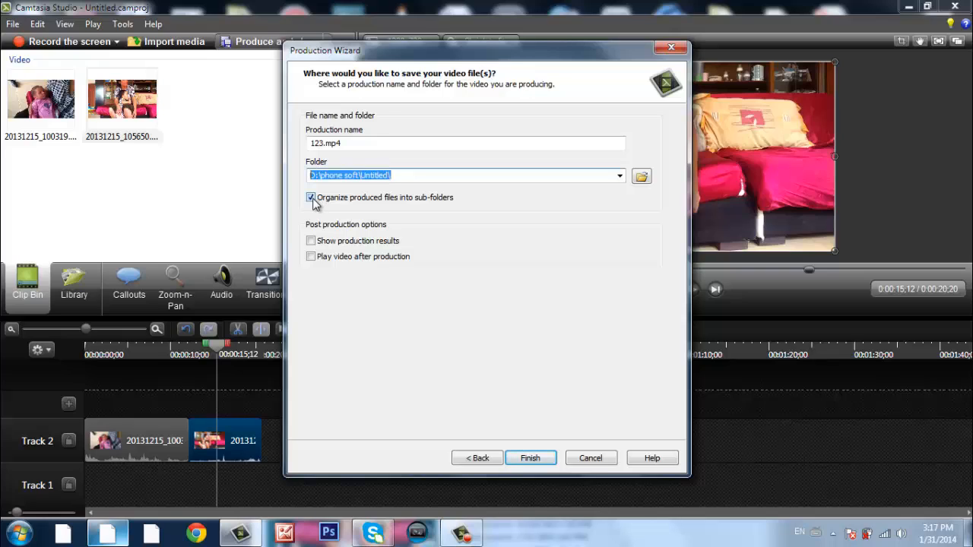
left_click(311, 198)
Step: Check the production name and output folder path, and finish the wizard to render the video
double_click(400, 176)
left_click(405, 175)
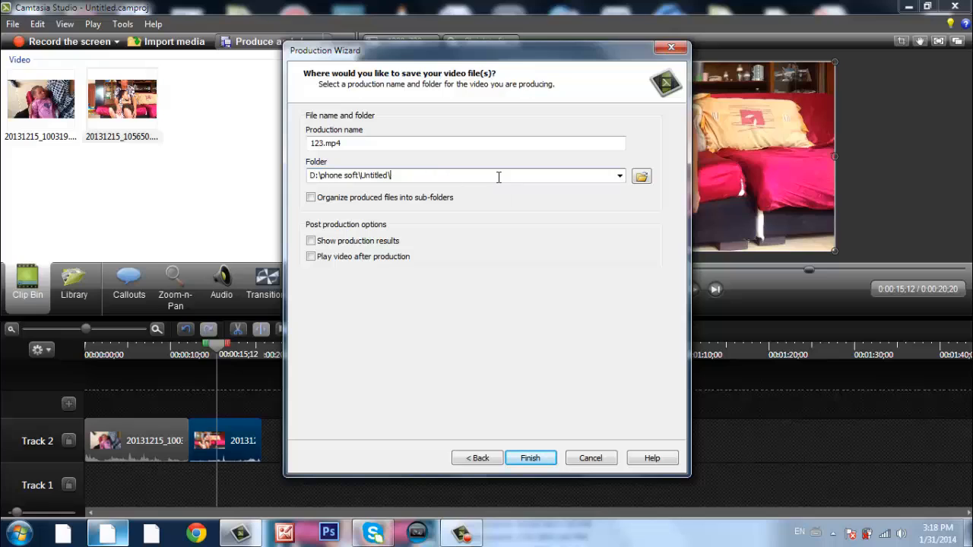
left_click(332, 143)
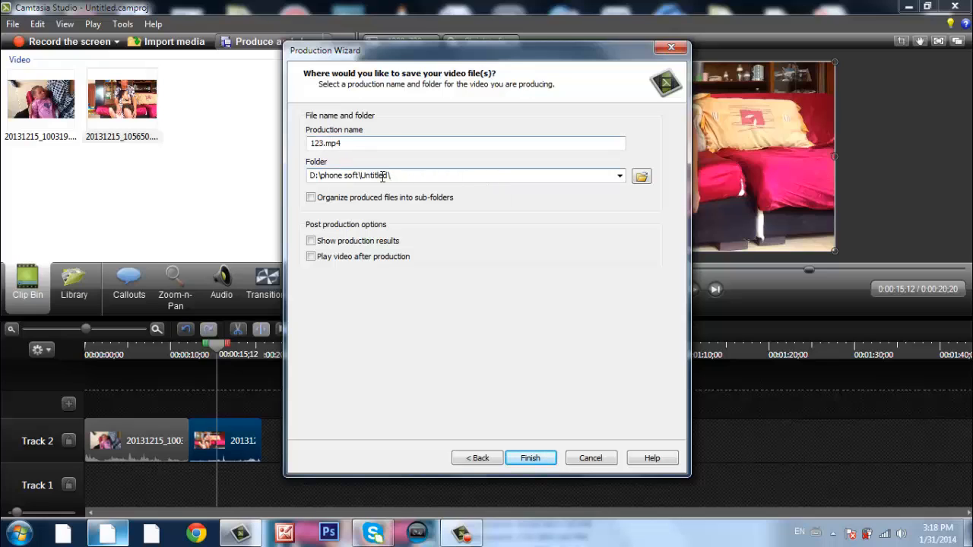
left_click_drag(398, 174, 313, 174)
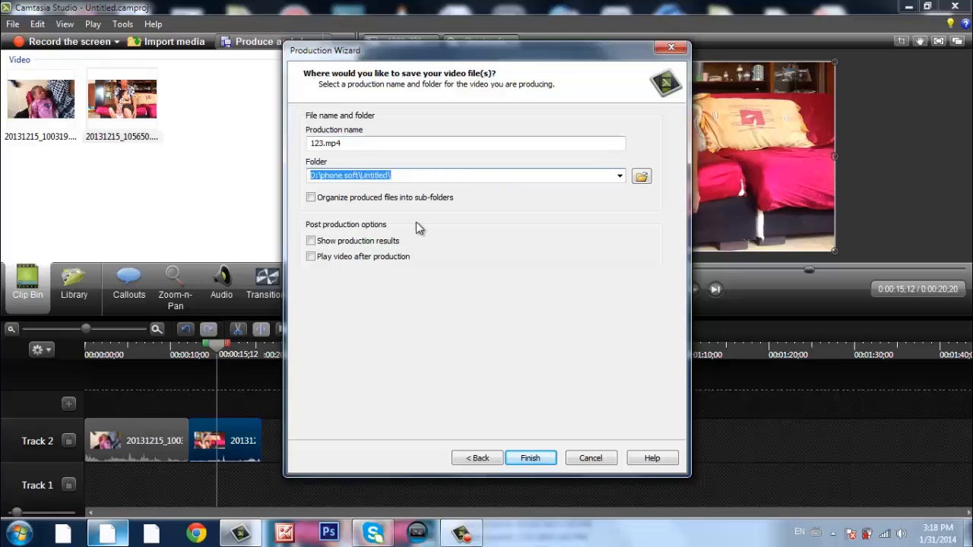
left_click(426, 176)
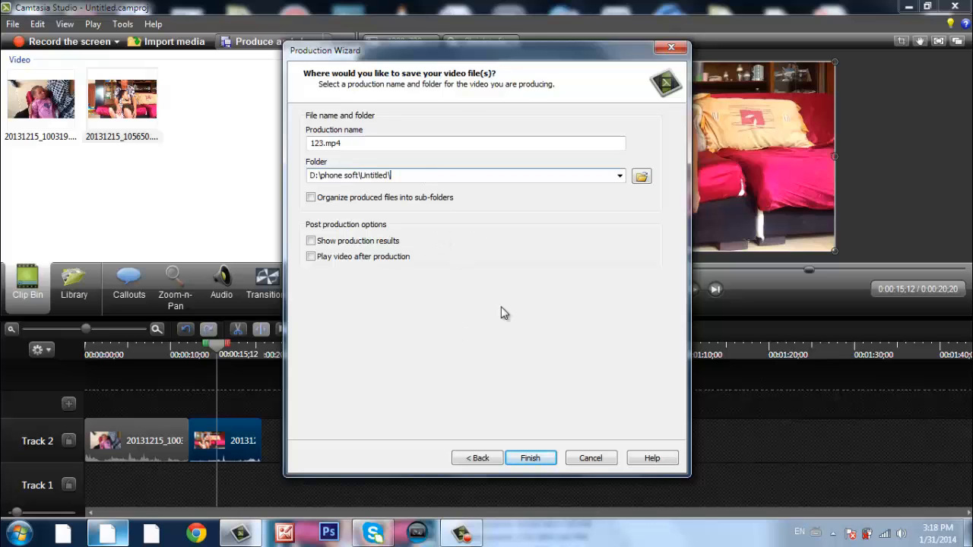
left_click(530, 459)
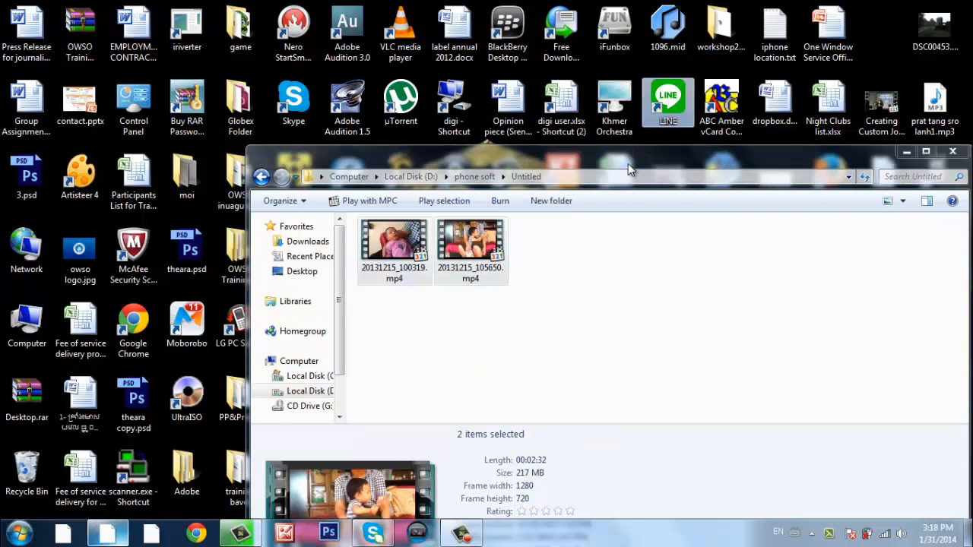
Step: Reposition the Untitled folder window in Windows Explorer and bring the Rendering Project window forward to check the progress
left_click_drag(628, 164, 607, 96)
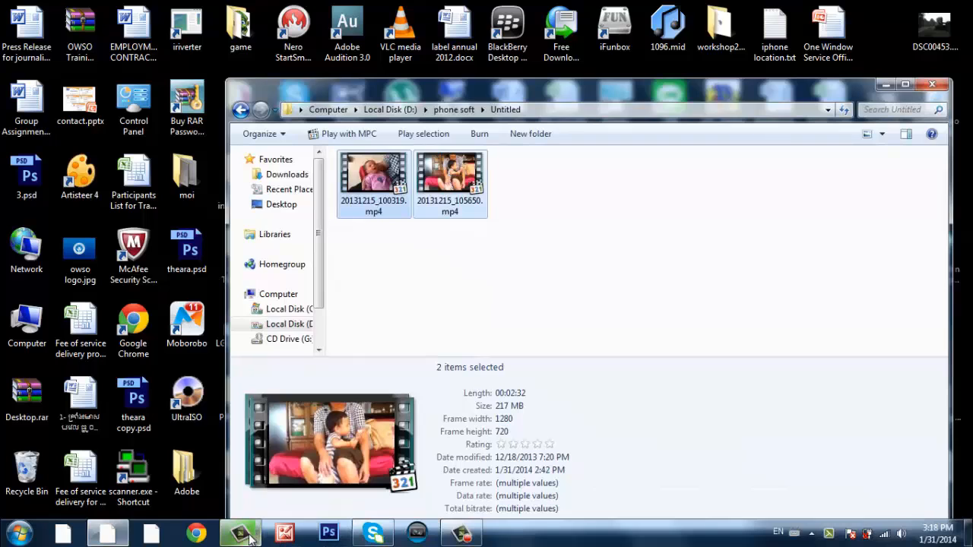
left_click(248, 537)
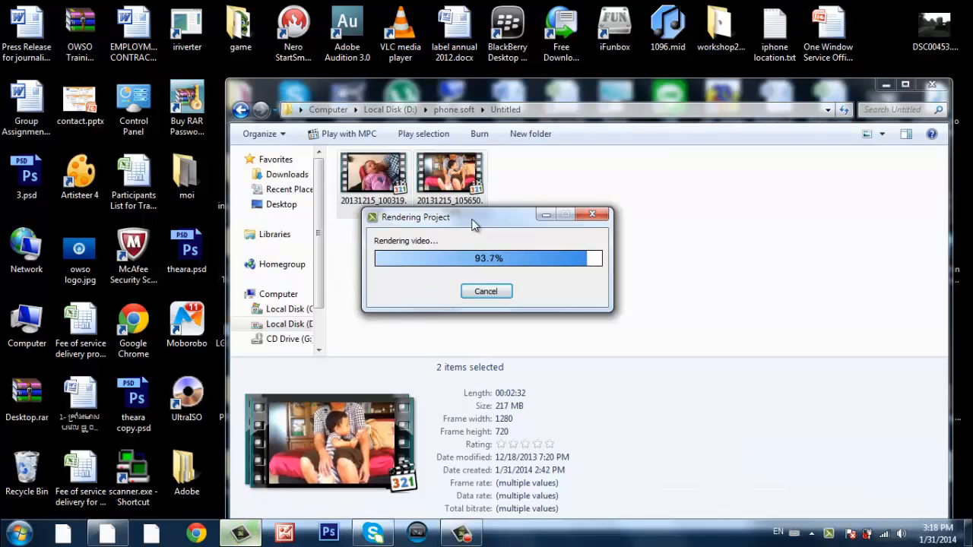
left_click_drag(473, 224, 539, 299)
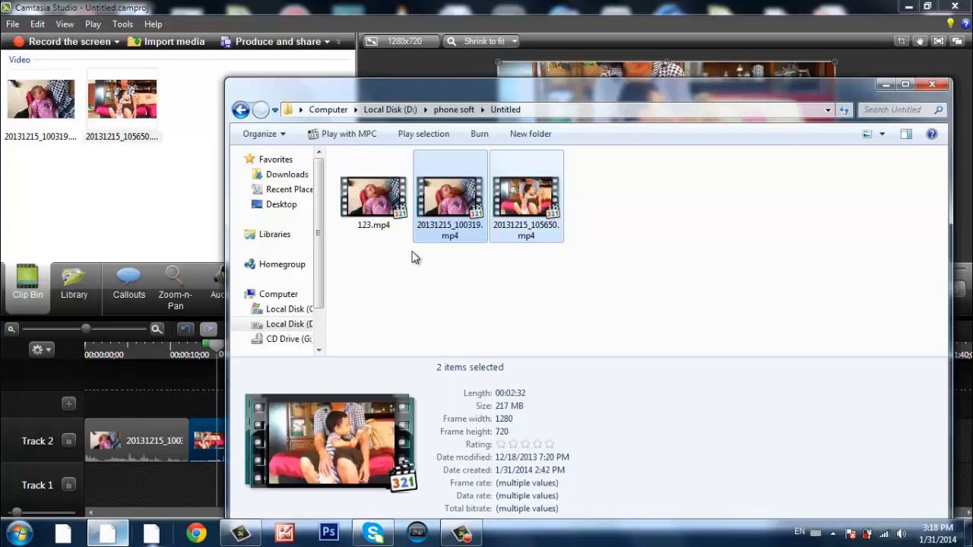
Step: Inspect the details of the produced 123.mp4 in the Untitled folder and play the video
left_click(379, 266)
left_click(373, 228)
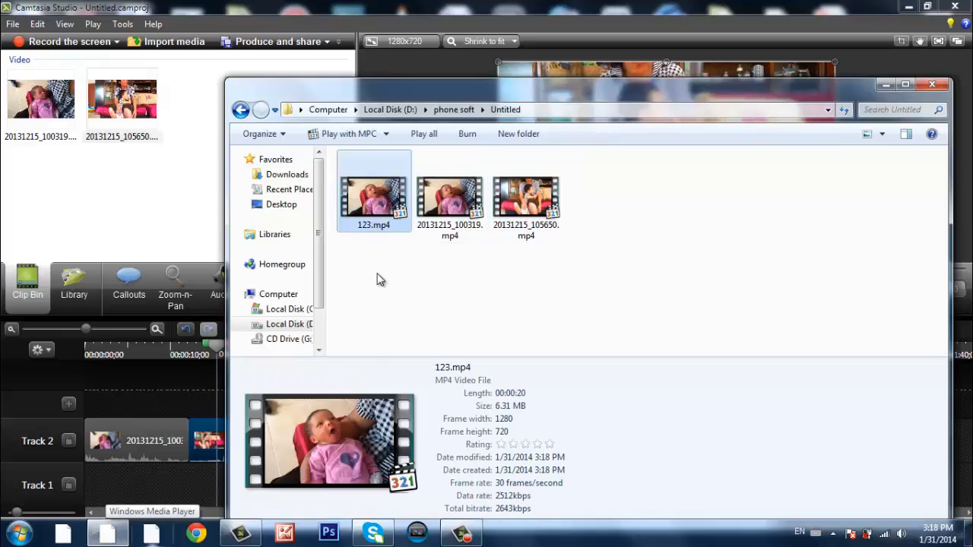
left_click(413, 284)
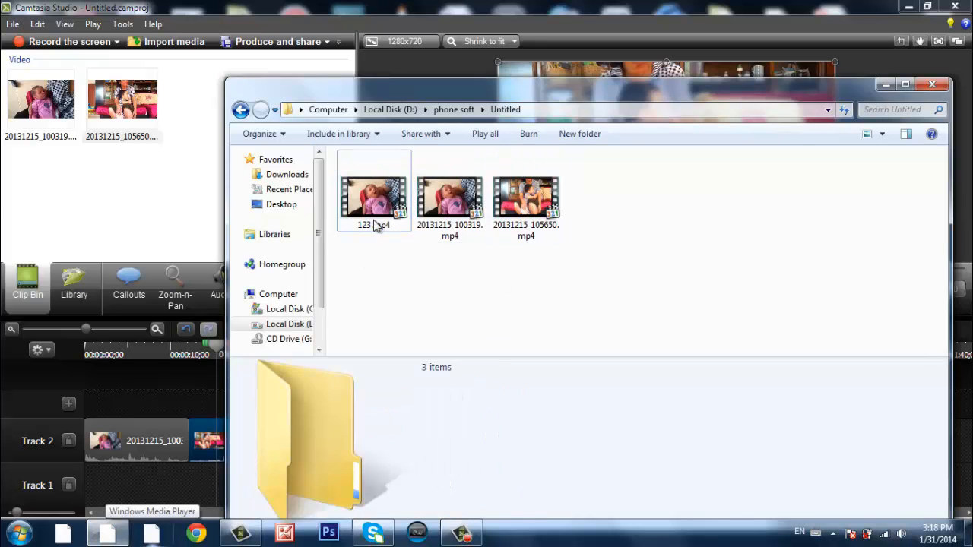
double_click(375, 194)
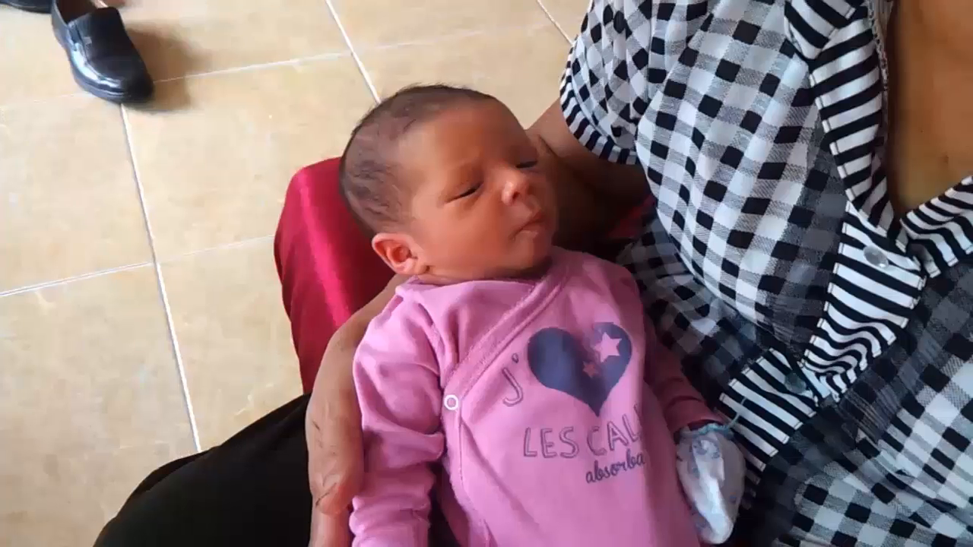